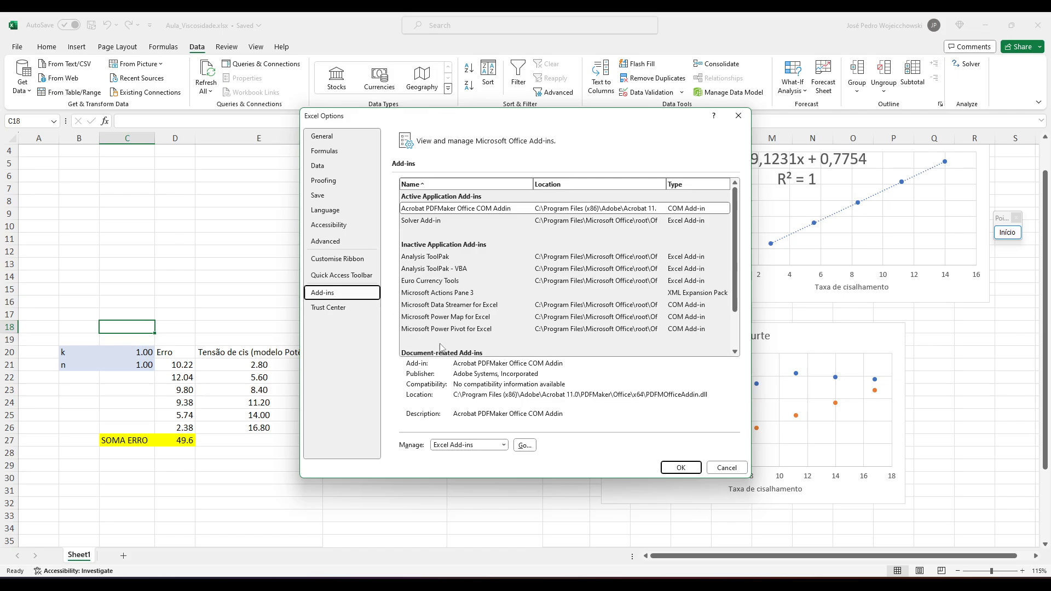
# Open the manager for Excel add-ins and confirm the selection with the Solver Add-in enabled.
pyautogui.click(529, 446)
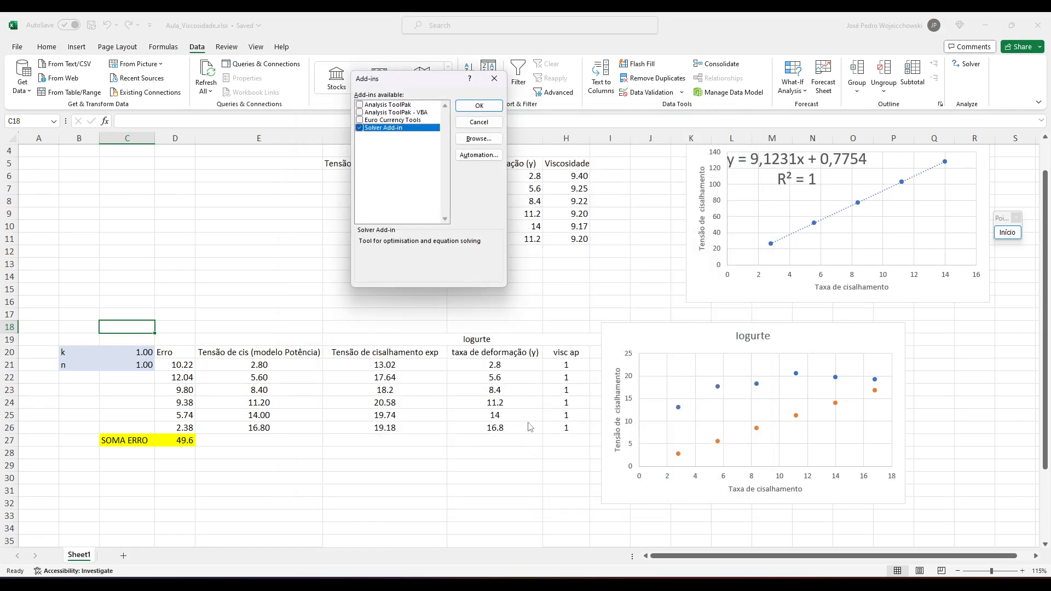
pyautogui.click(479, 106)
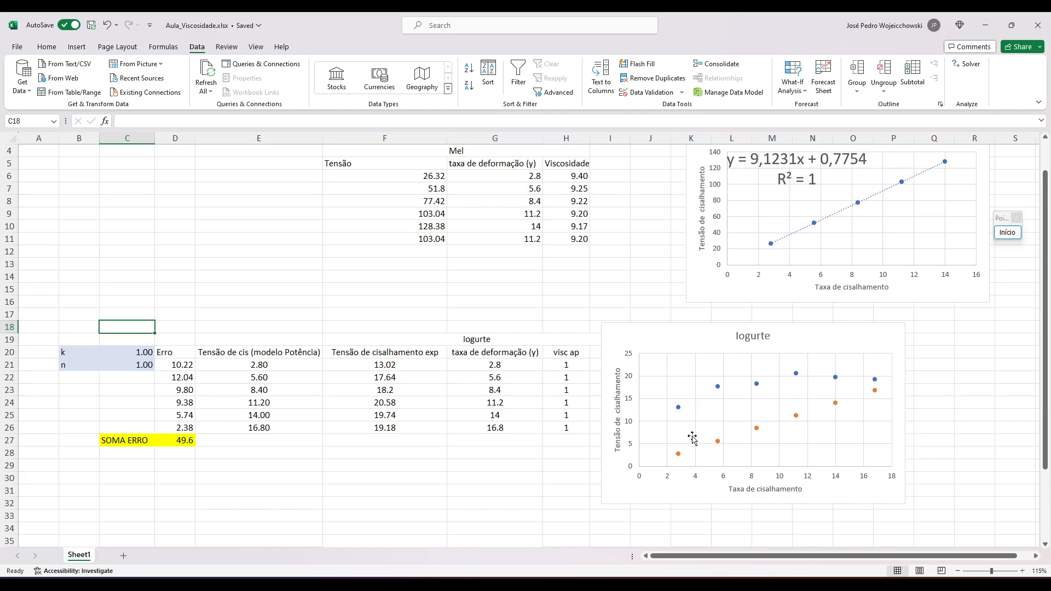
# Inspect the source ranges of the experimental series and the power-law model series in the Iogurte chart.
pyautogui.click(708, 345)
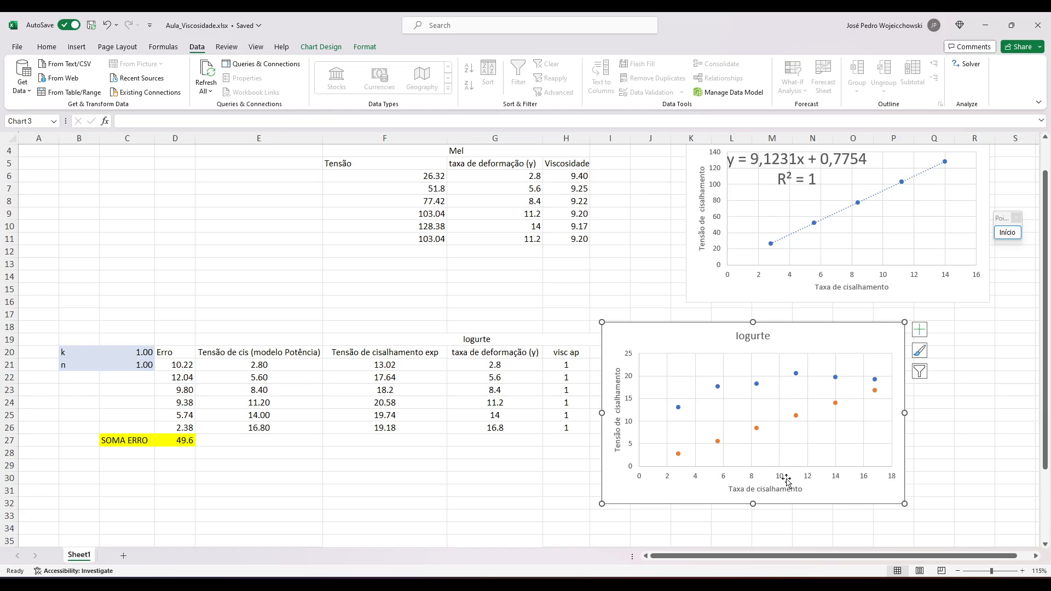
pyautogui.click(755, 384)
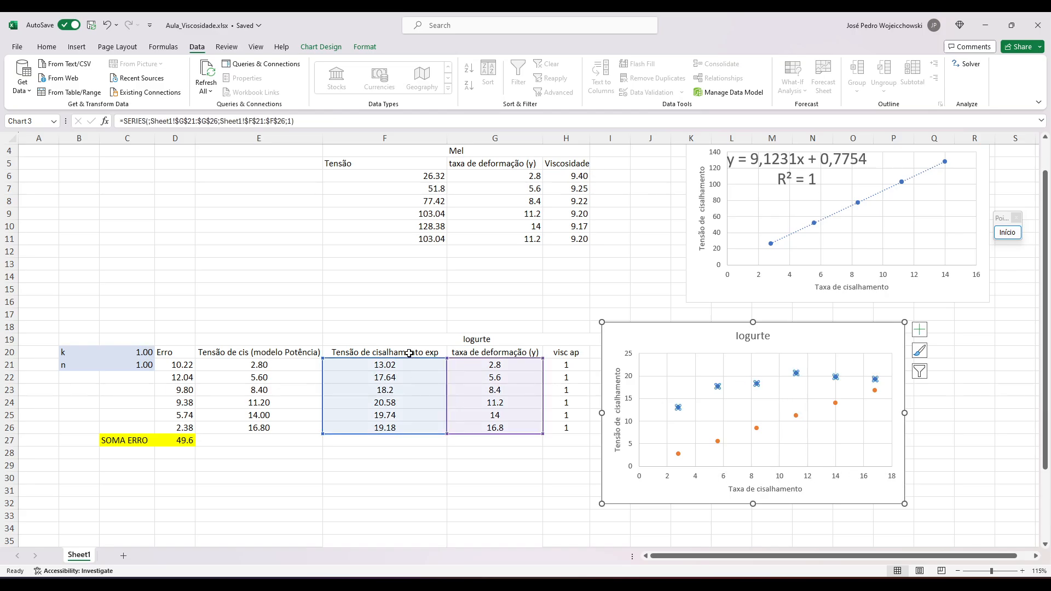
pyautogui.click(718, 441)
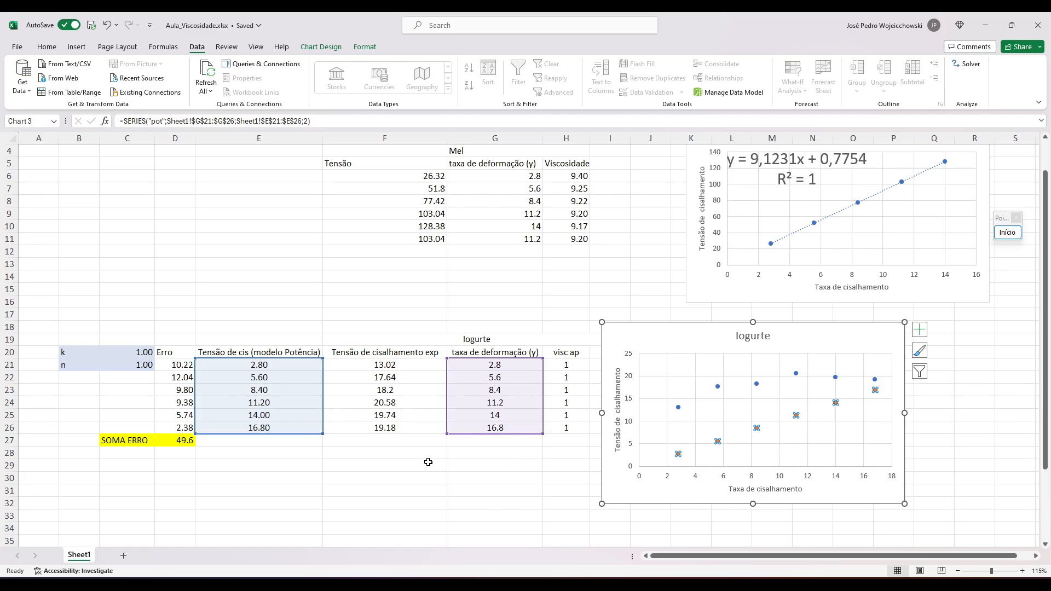
# Examine the power-law stress formulas in column E of the Iogurte table and the cells that E21 references.
pyautogui.click(272, 364)
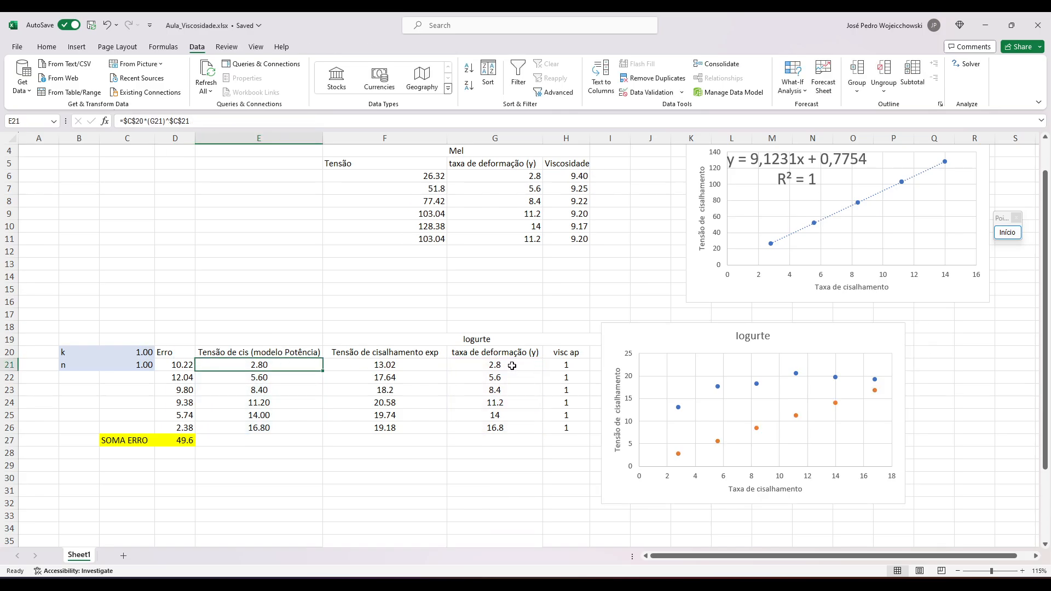
pyautogui.press('Down')
pyautogui.press('Down')
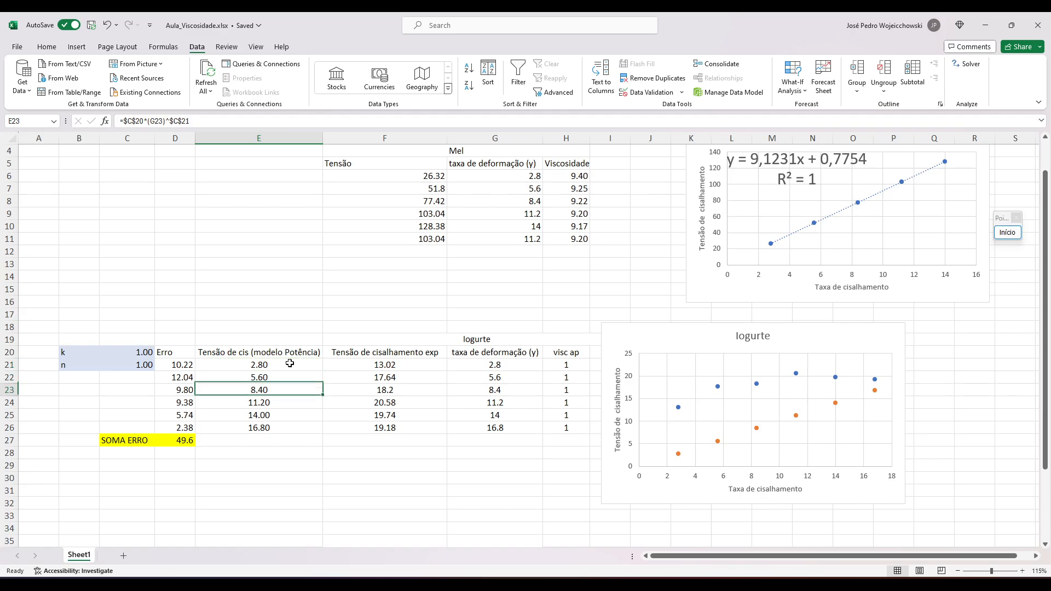
pyautogui.press('Up')
pyautogui.press('Up')
pyautogui.click(249, 122)
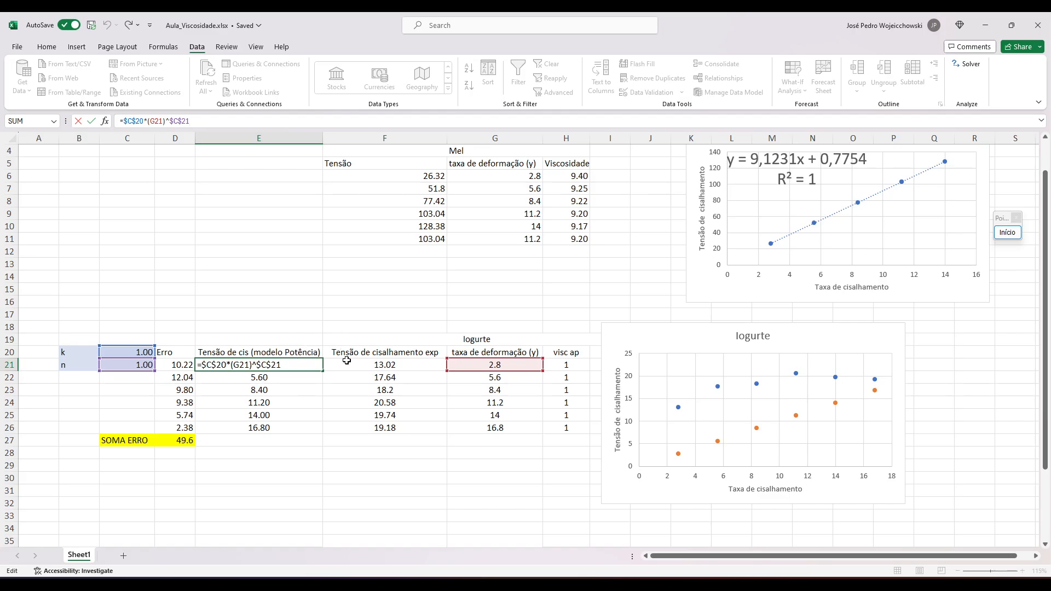
pyautogui.click(296, 408)
pyautogui.click(290, 367)
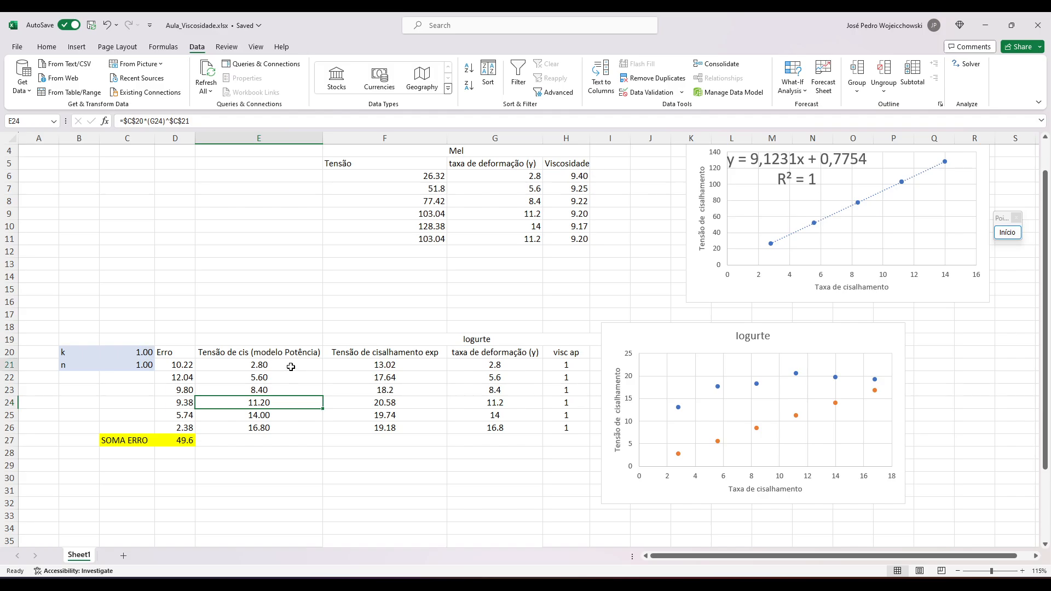
pyautogui.click(243, 118)
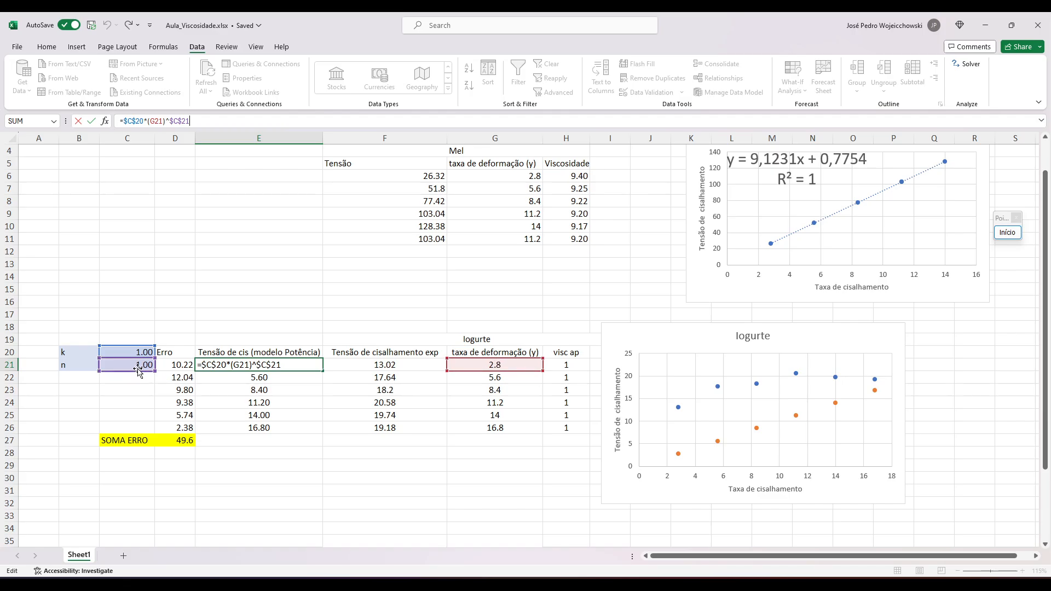
pyautogui.press('Return')
pyautogui.press('Up')
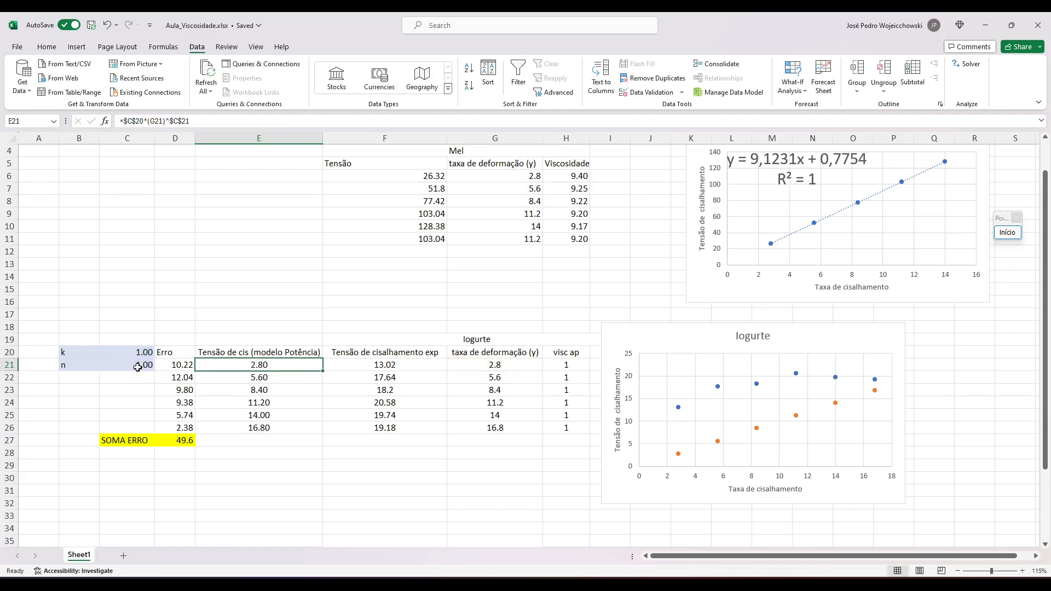
# Review the k and n parameter cells, the error sum formula in D27 and the experimental series of the Iogurte chart.
pyautogui.press('Left')
pyautogui.press('Up')
pyautogui.press('Left')
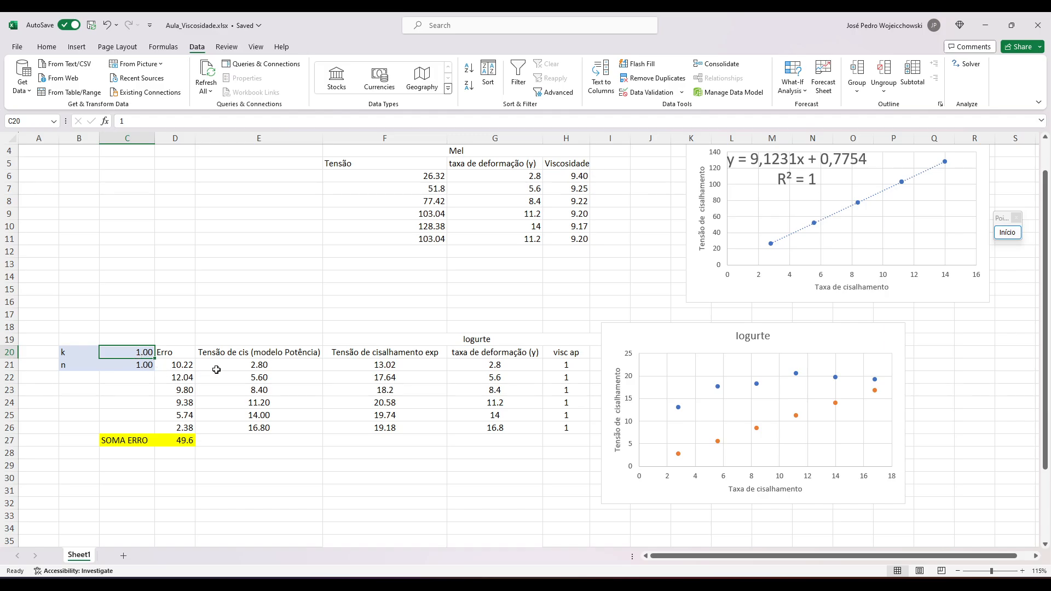
pyautogui.hotkey('shift', 'Down')
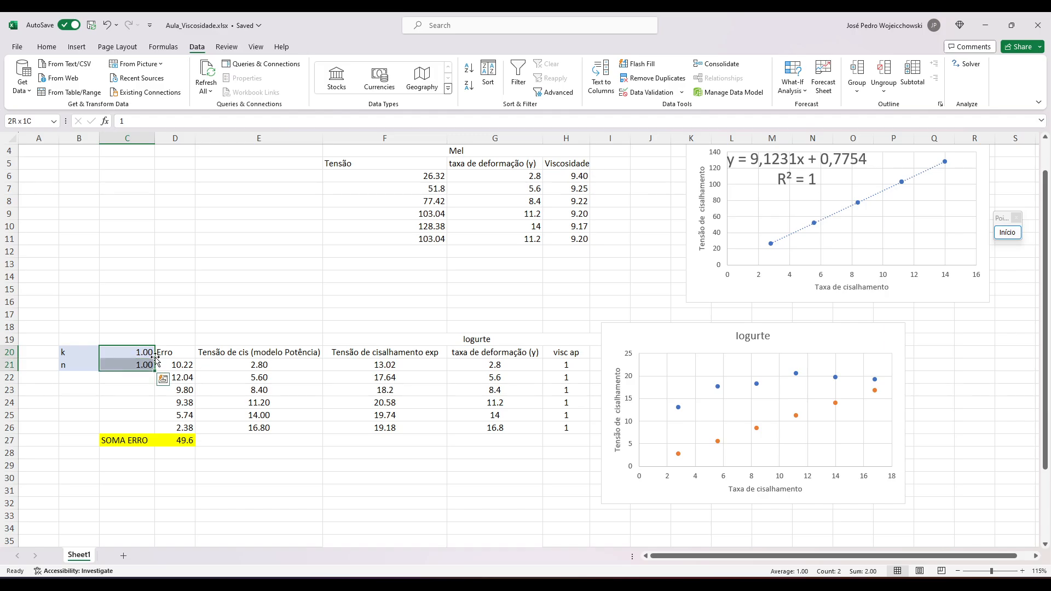
pyautogui.click(203, 368)
pyautogui.click(182, 443)
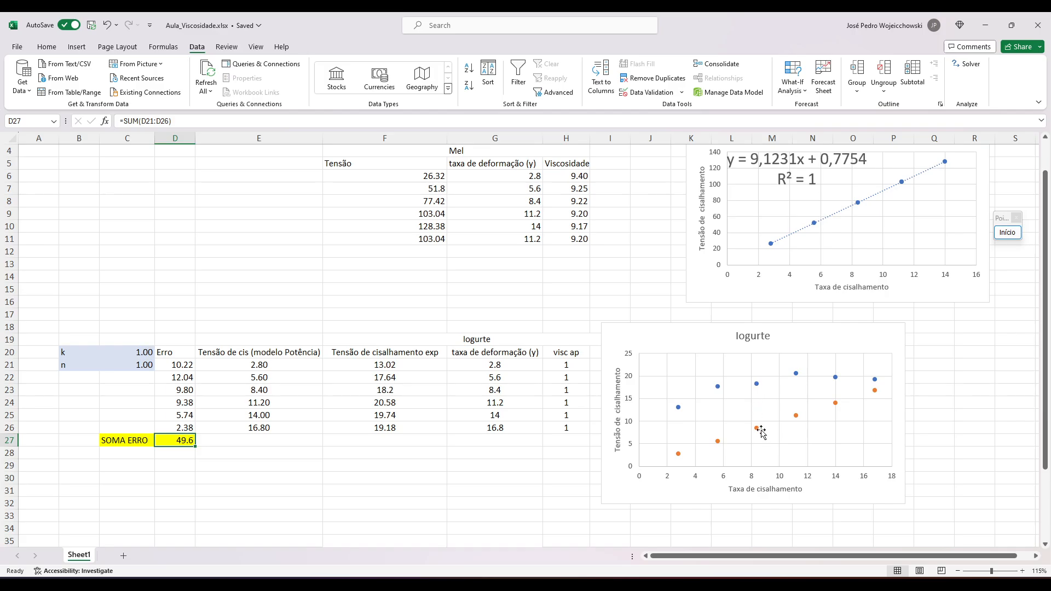
pyautogui.click(796, 374)
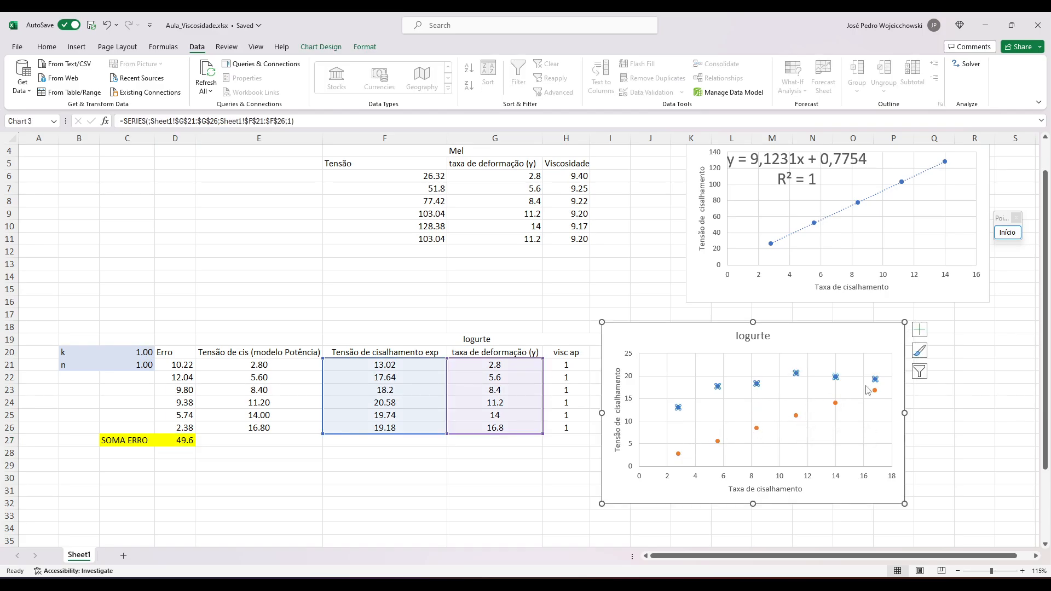
pyautogui.click(423, 459)
pyautogui.click(267, 366)
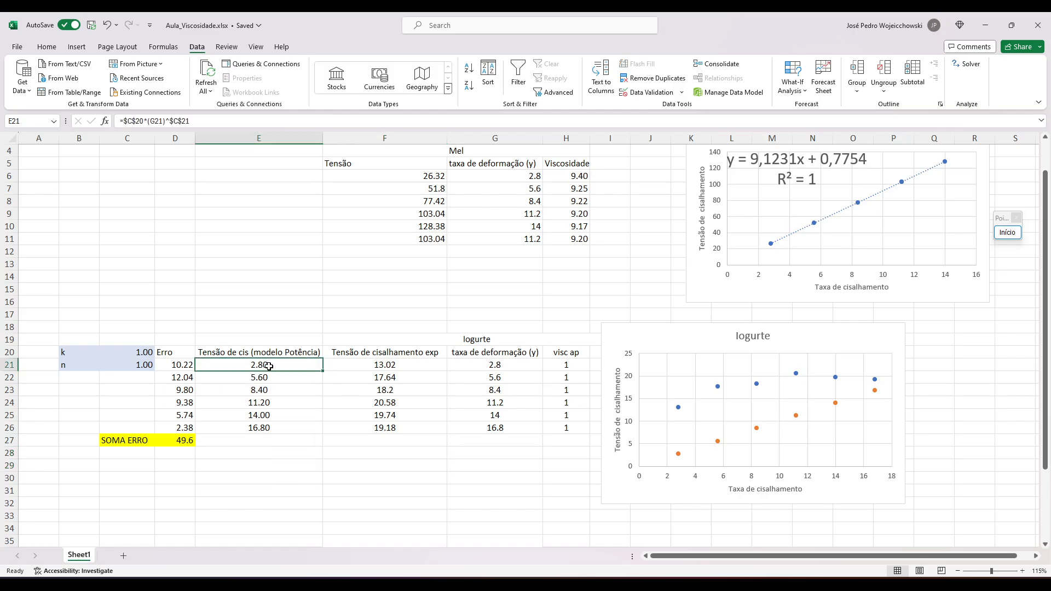
# Change the error formula in D21 to =ABS(E21-F21)/F21 and fill it down to D26.
pyautogui.click(172, 366)
pyautogui.click(237, 125)
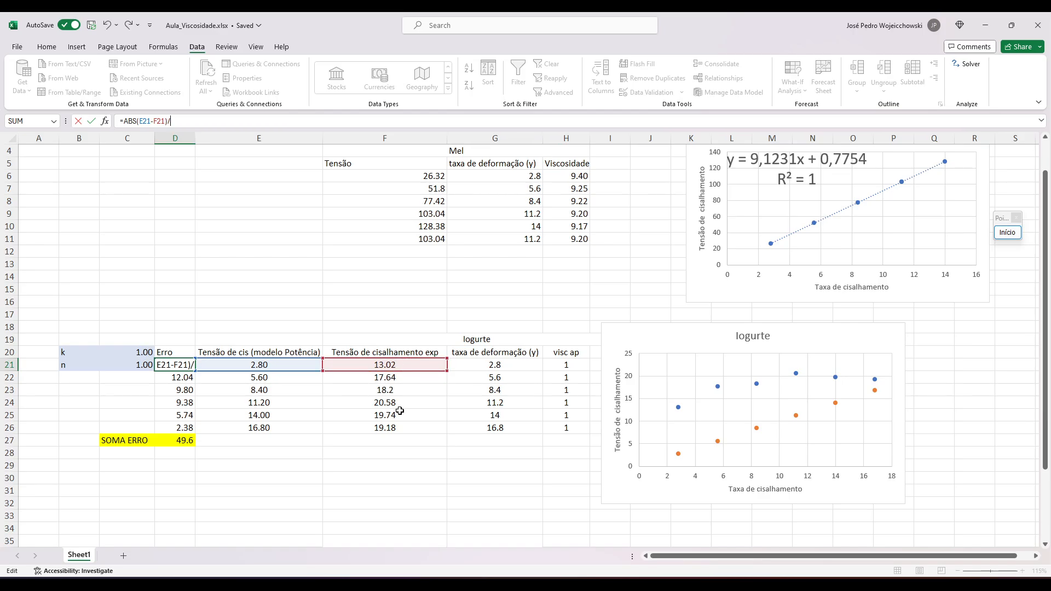
pyautogui.click(399, 366)
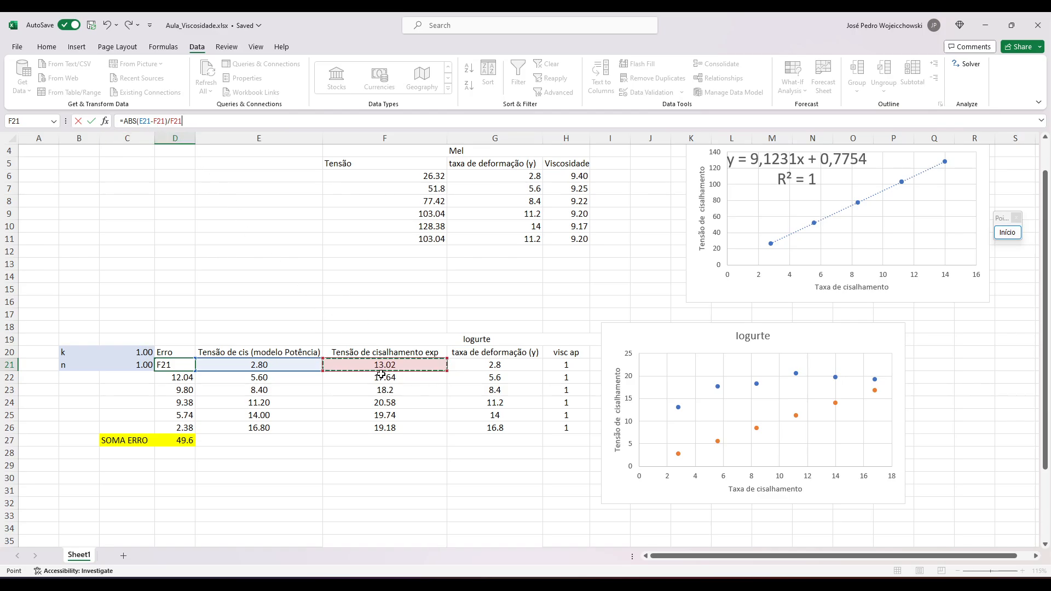
pyautogui.press('Return')
pyautogui.click(181, 364)
pyautogui.moveTo(195, 370); pyautogui.dragTo(203, 431)
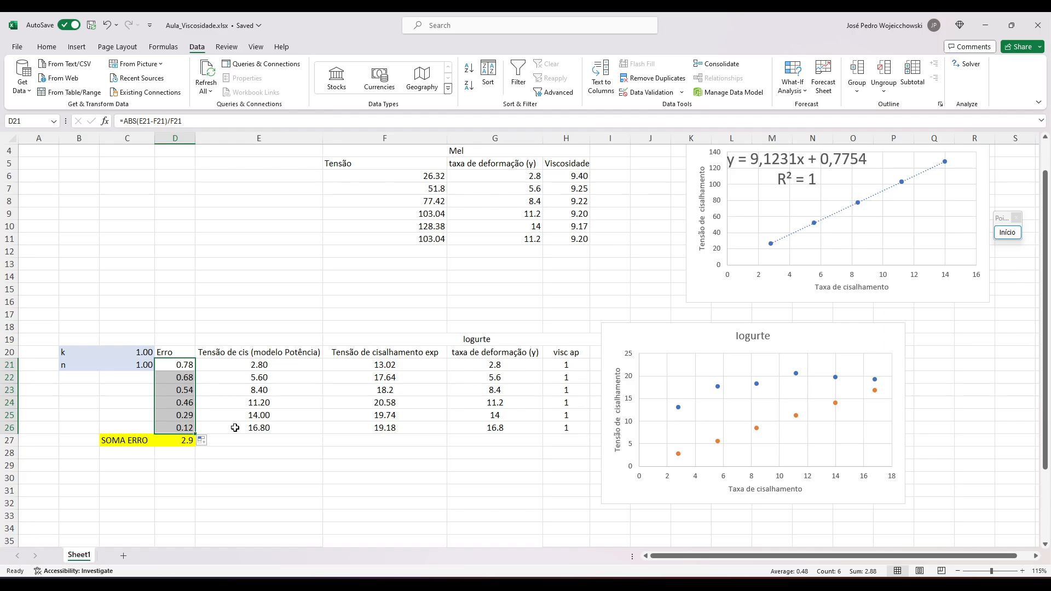
pyautogui.click(235, 427)
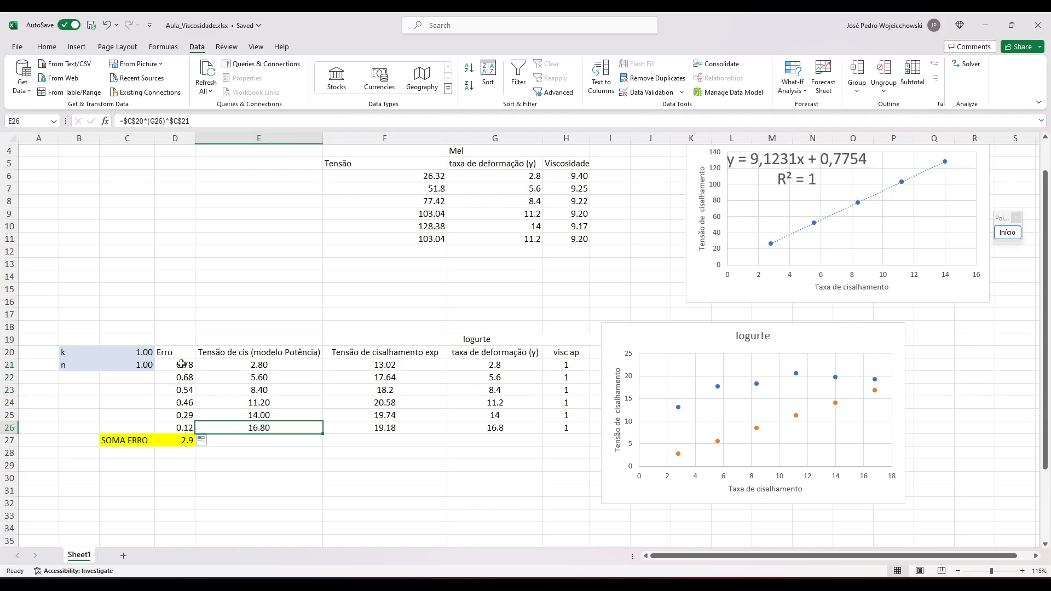
pyautogui.click(240, 379)
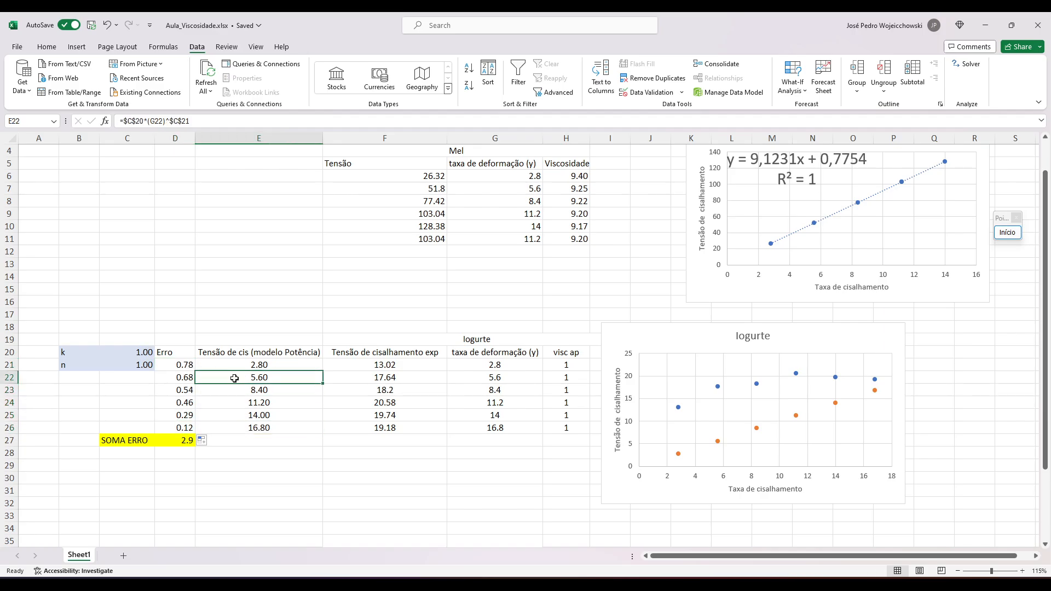
# Set up Solver to minimise the error sum in D27 by changing the k and n cells C20:C21.
pyautogui.moveTo(151, 356); pyautogui.dragTo(148, 366)
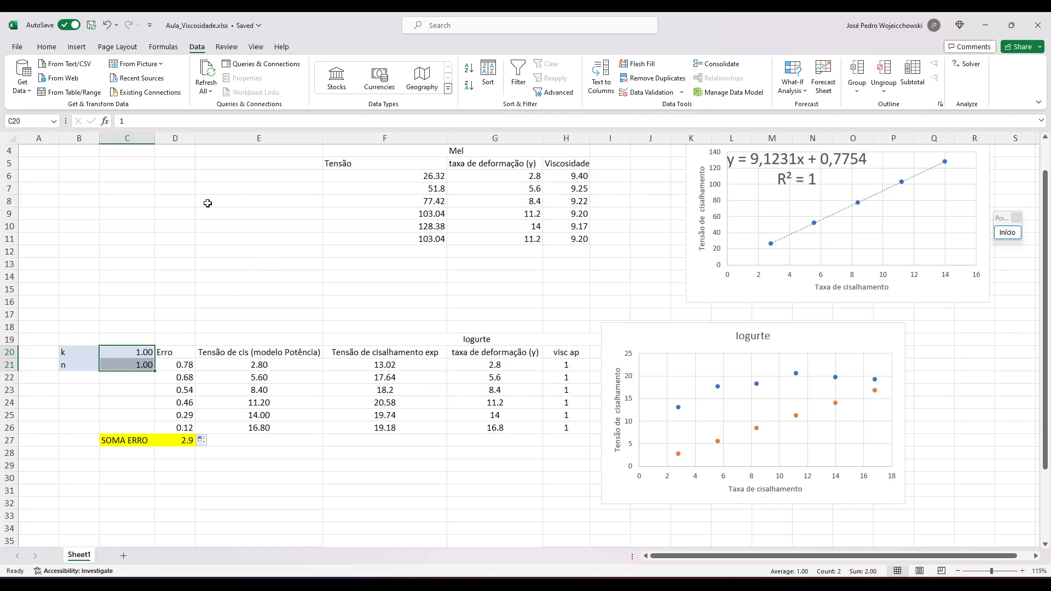
pyautogui.click(967, 66)
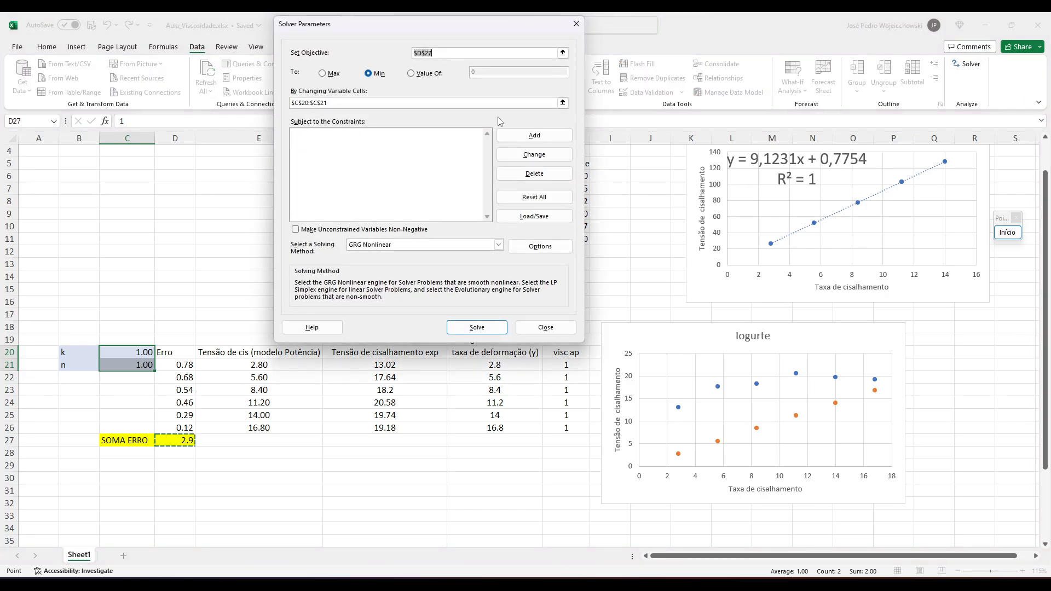
pyautogui.moveTo(453, 31); pyautogui.dragTo(482, 52)
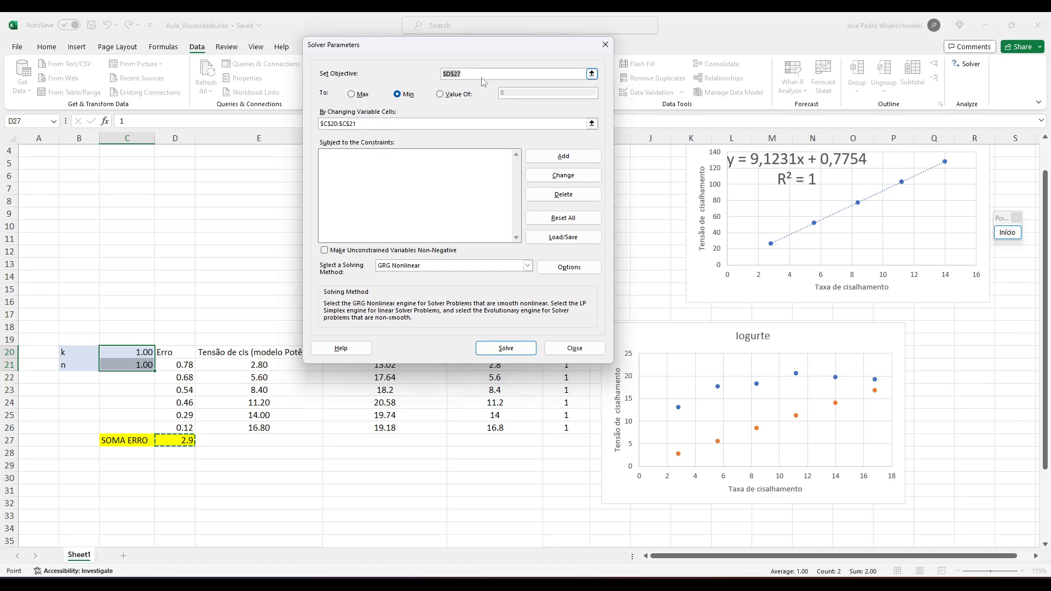
pyautogui.click(481, 73)
pyautogui.moveTo(391, 122); pyautogui.dragTo(280, 128)
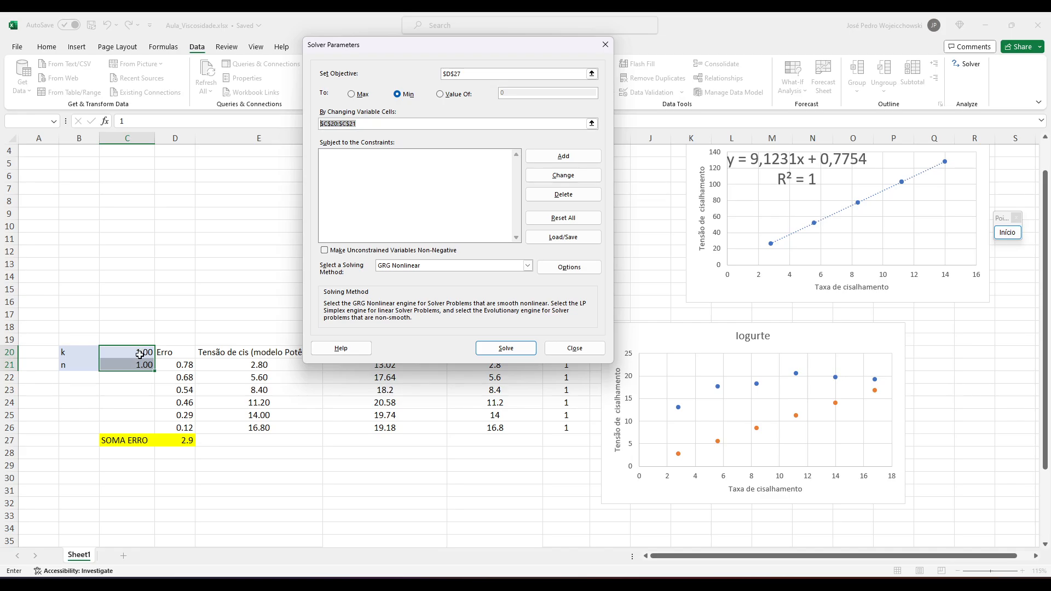
pyautogui.moveTo(140, 353); pyautogui.dragTo(139, 363)
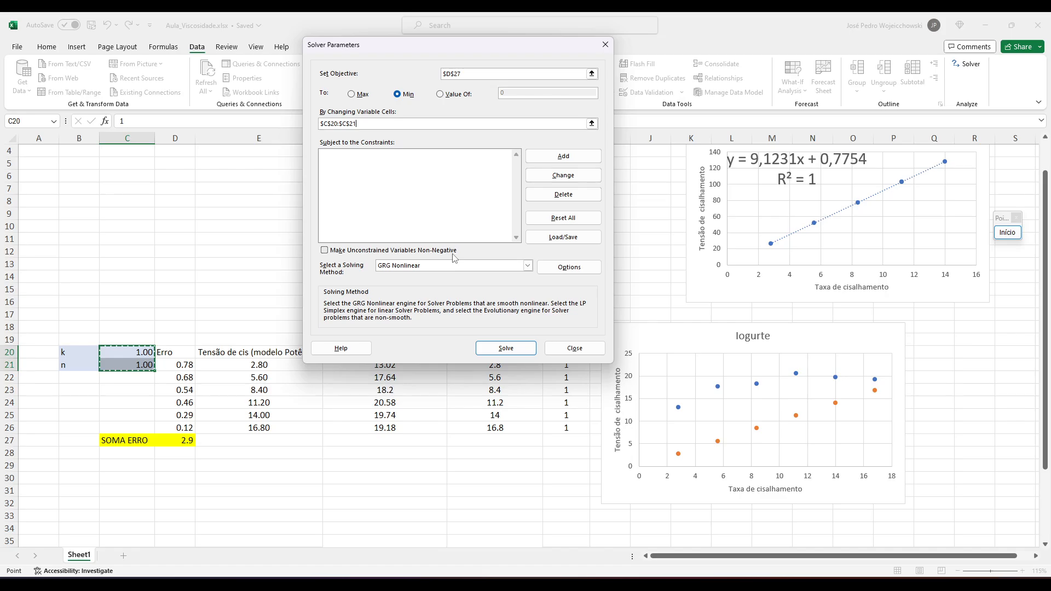
# Solve with the GRG Nonlinear method and keep the Solver solution.
pyautogui.click(441, 266)
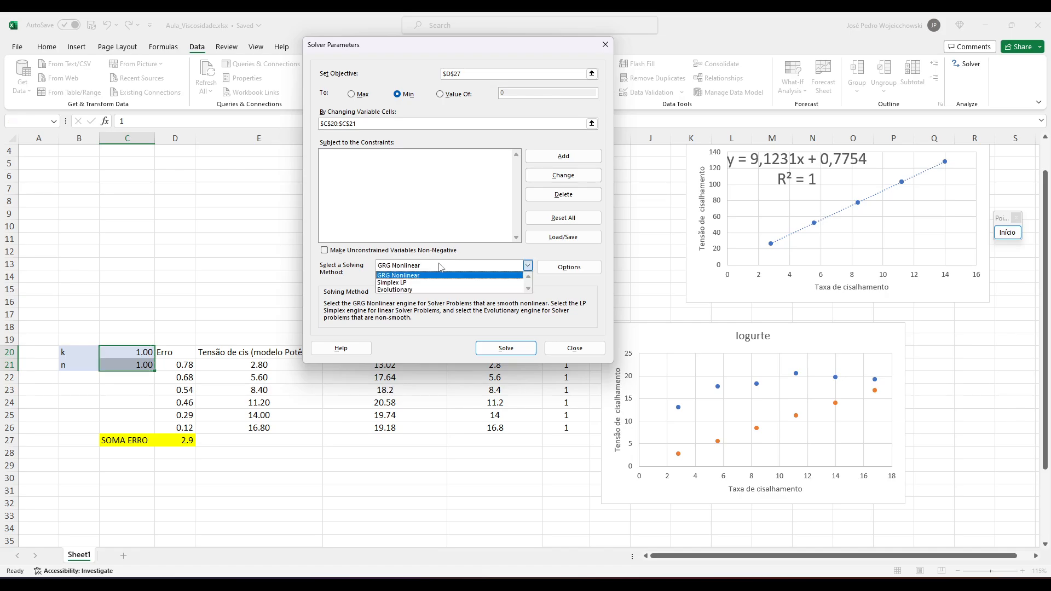
pyautogui.click(441, 266)
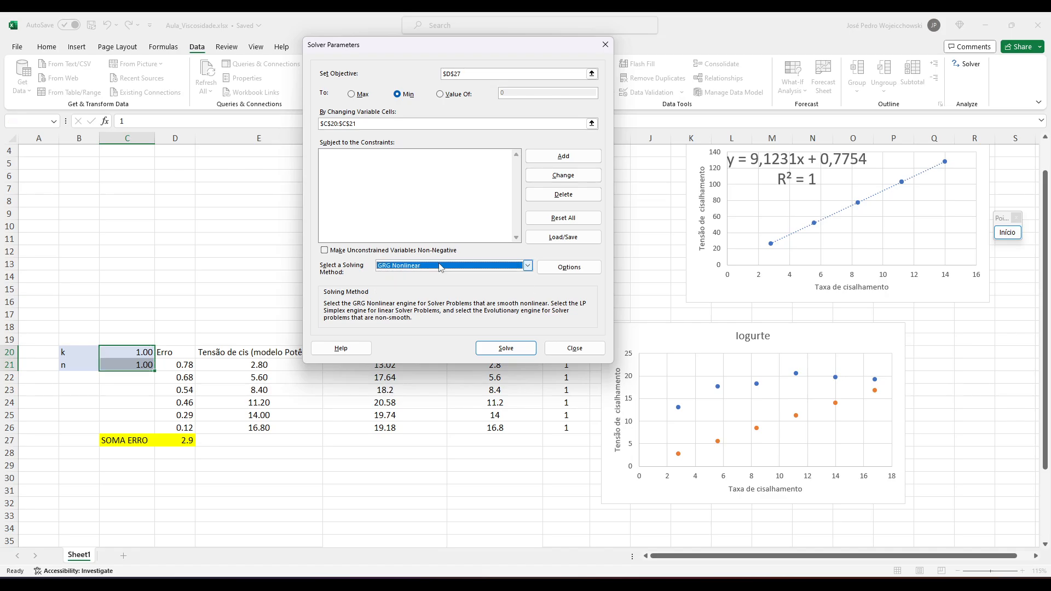
pyautogui.click(493, 349)
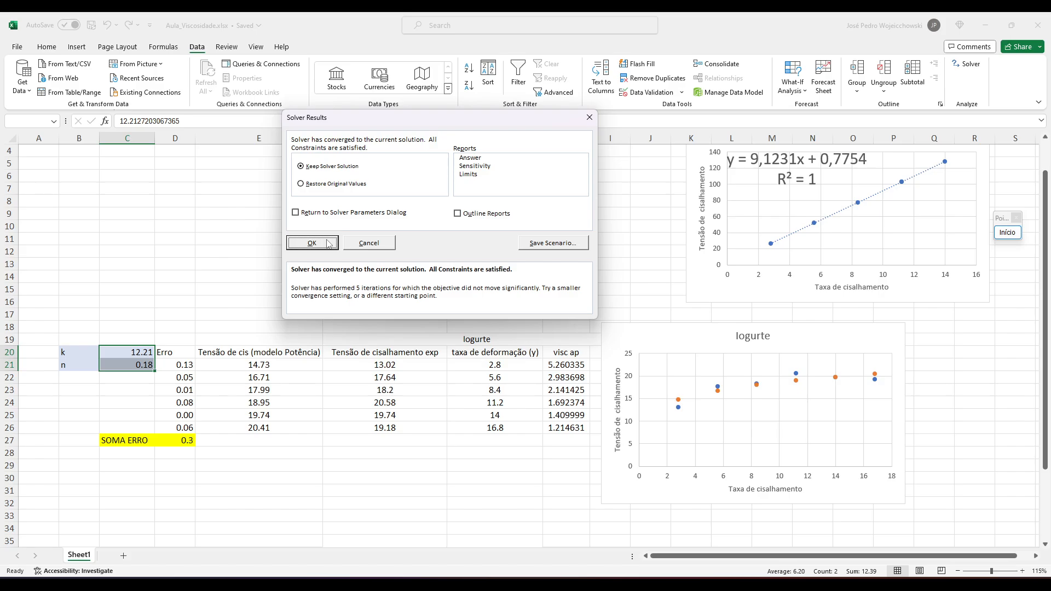
pyautogui.click(328, 244)
# Examine the fitted k and n values and how the model points match the experimental ones in the Iogurte chart.
pyautogui.click(127, 353)
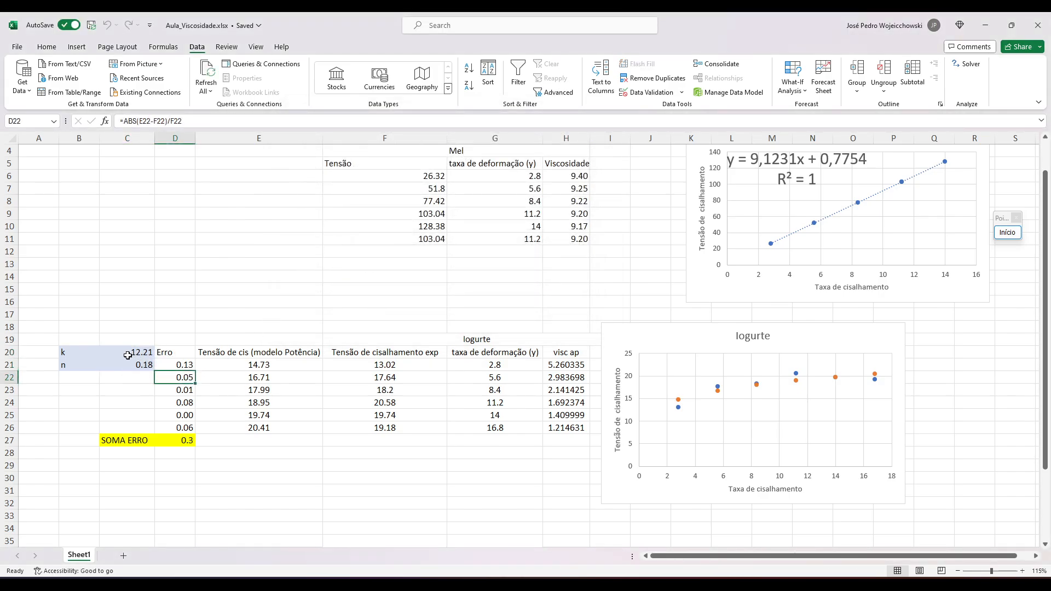
pyautogui.moveTo(127, 353); pyautogui.dragTo(129, 362)
pyautogui.press('Up')
pyautogui.press('Down')
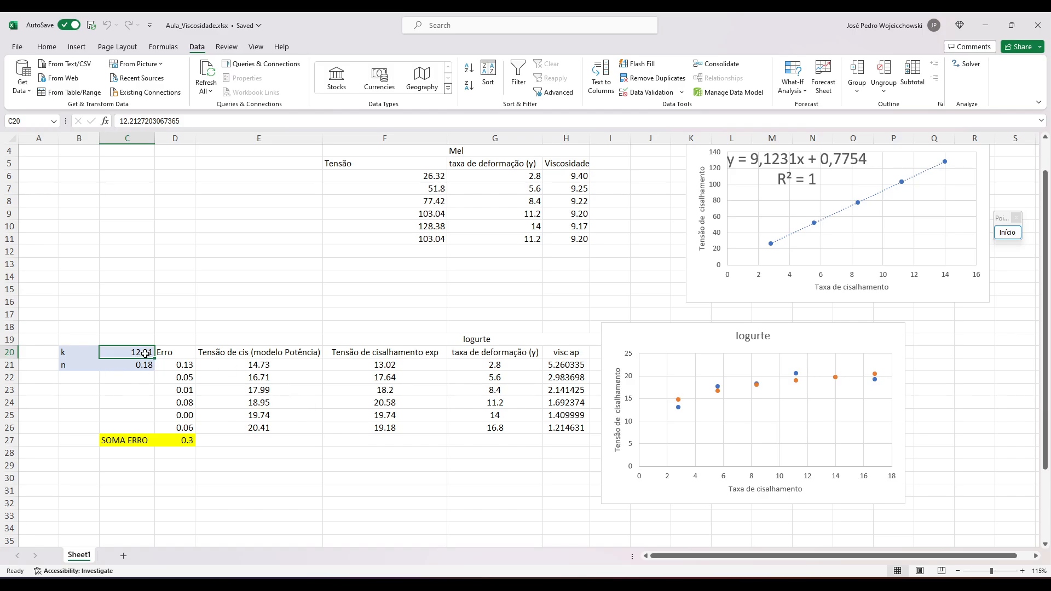
pyautogui.press('Return')
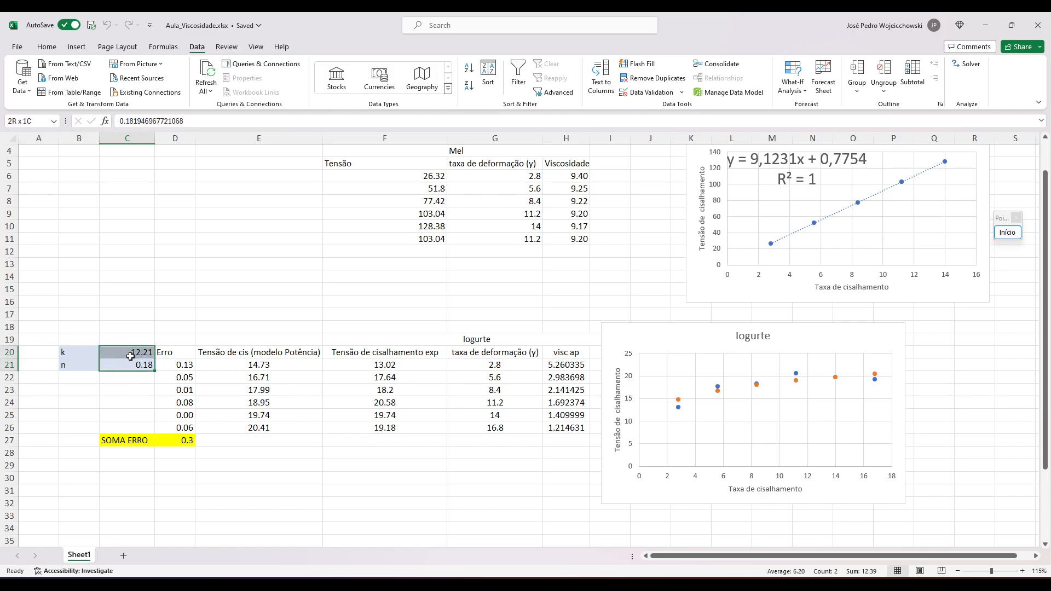
pyautogui.moveTo(80, 364); pyautogui.dragTo(116, 364)
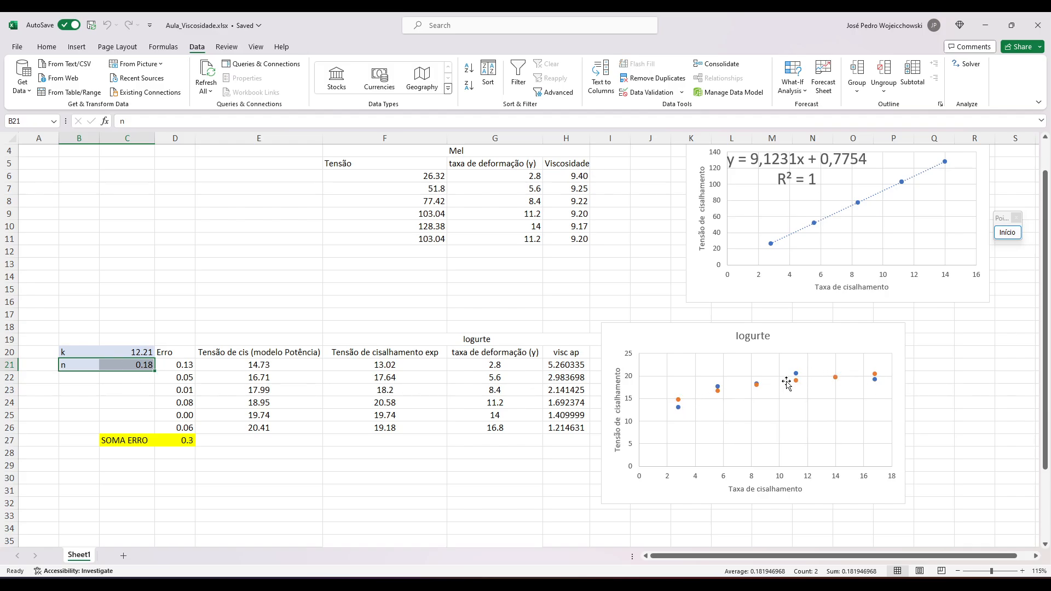
pyautogui.moveTo(873, 386)
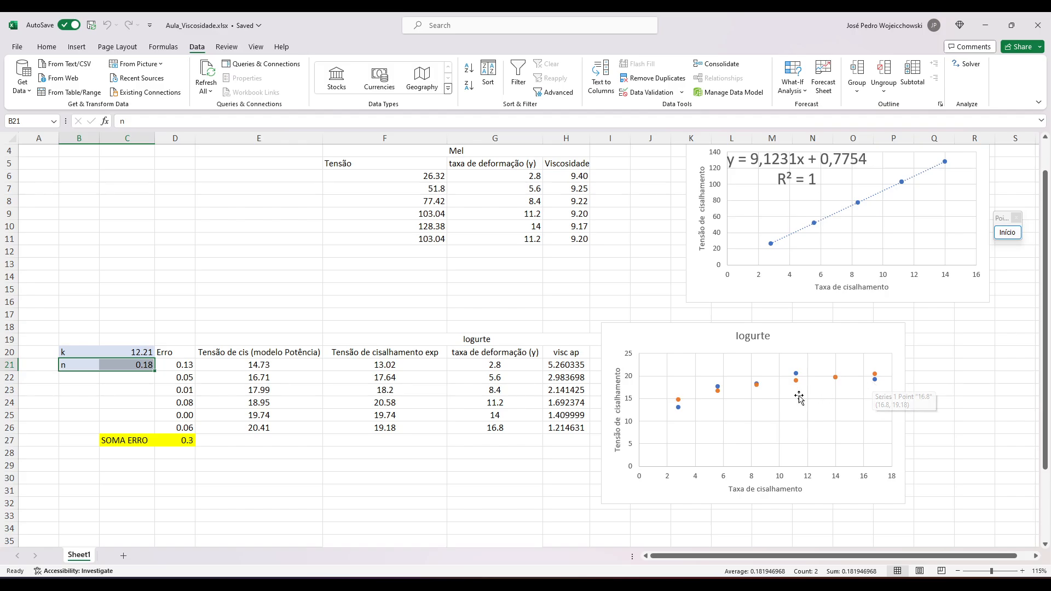
# Reset k in C20 and n in C21 to 1 and check the error sum in D27.
pyautogui.click(147, 353)
pyautogui.write('1')
pyautogui.press('Return')
pyautogui.write('1')
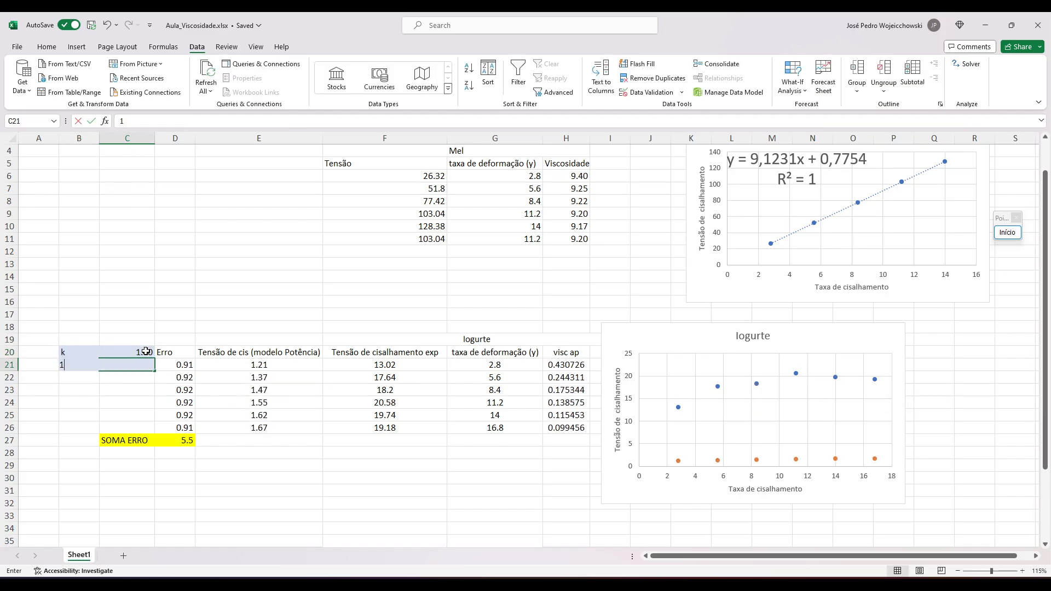
pyautogui.press('Return')
pyautogui.press('Up')
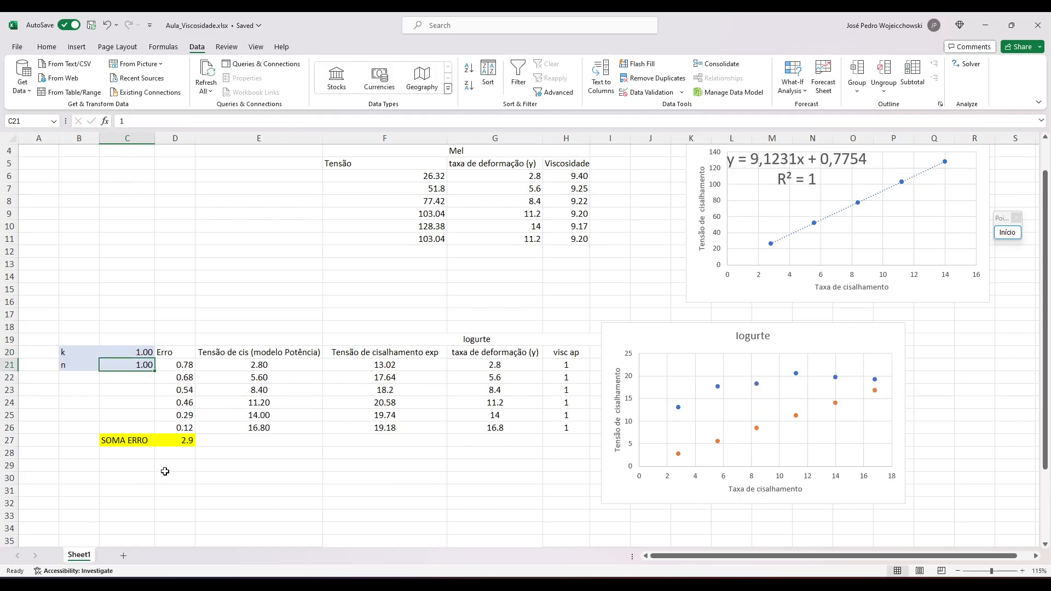
pyautogui.click(190, 442)
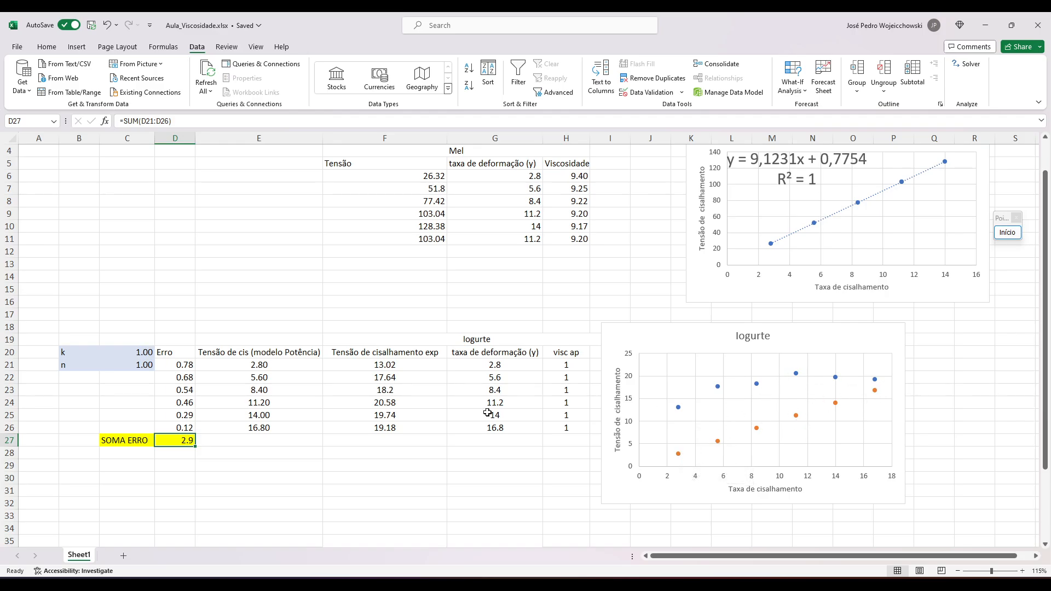
# Set the starting values of both k in C20 and n in C21 to 0.
pyautogui.click(153, 355)
pyautogui.write('0')
pyautogui.press('Return')
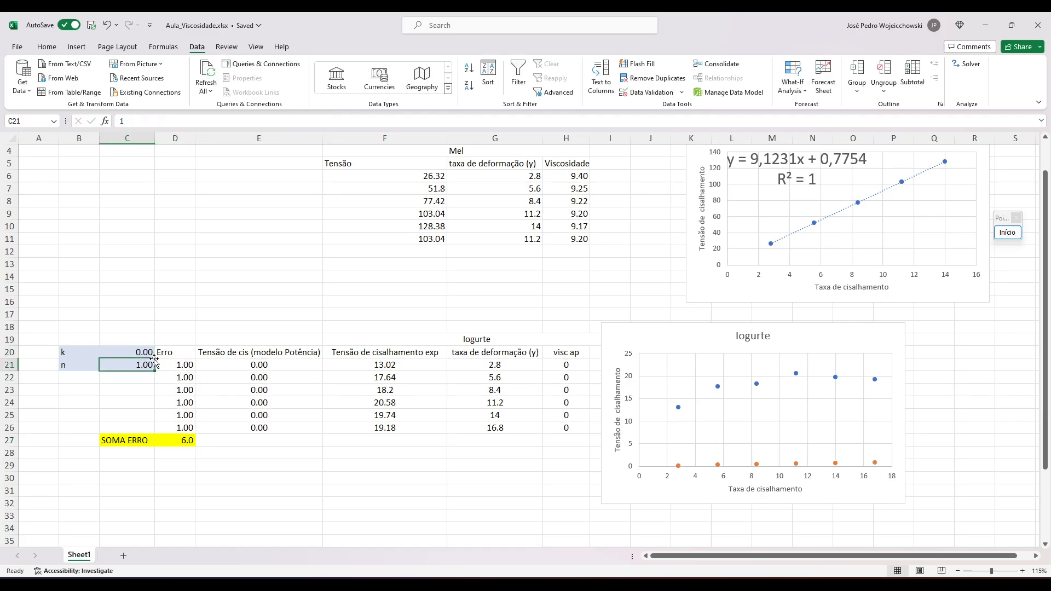
pyautogui.write('0')
pyautogui.press('Return')
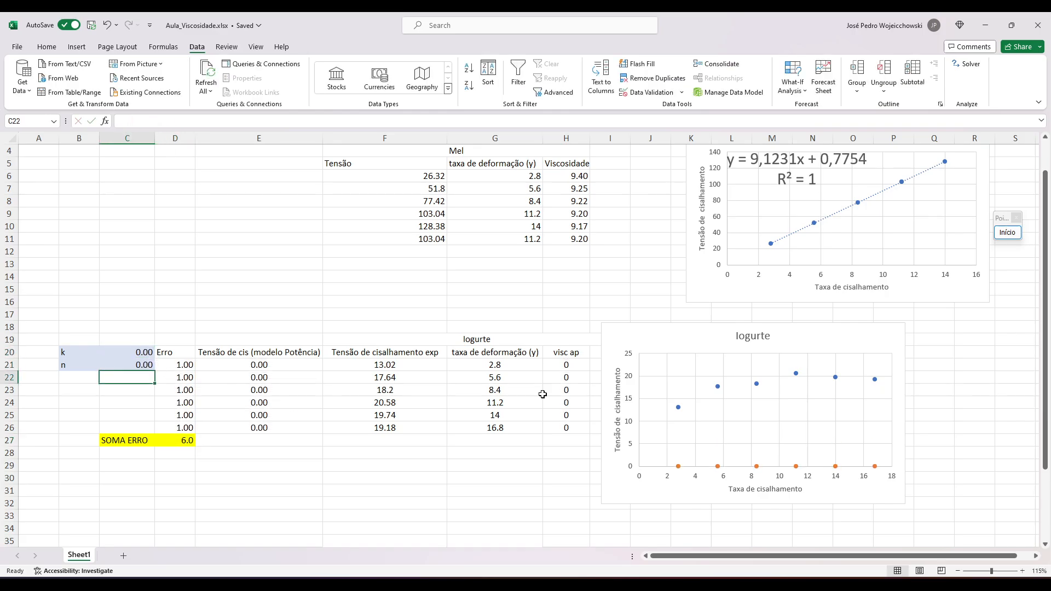
# Run Solver again with the existing setup and keep the Solver solution for k and n.
pyautogui.click(966, 63)
pyautogui.click(529, 350)
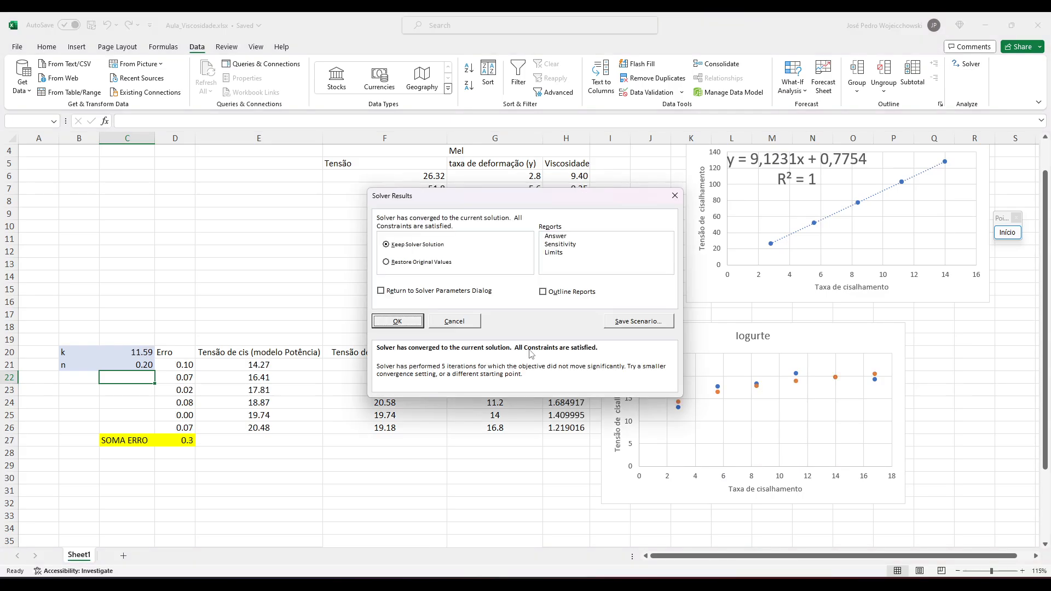
pyautogui.click(411, 323)
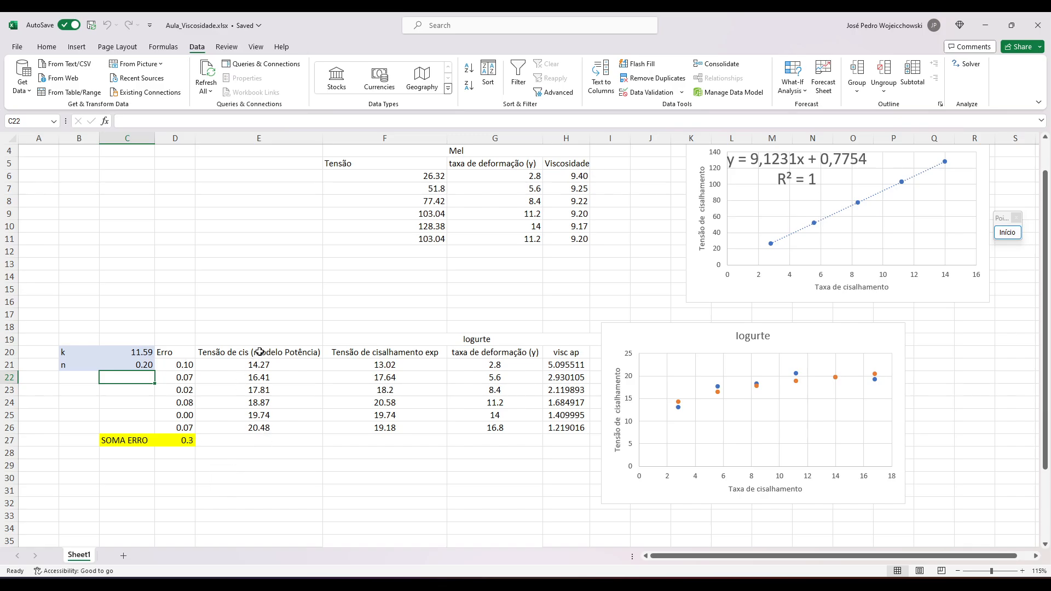
# Review the experimental yogurt data, the power-law model stresses, the error formula in D21 and the error sum in D27.
pyautogui.moveTo(372, 356); pyautogui.dragTo(481, 427)
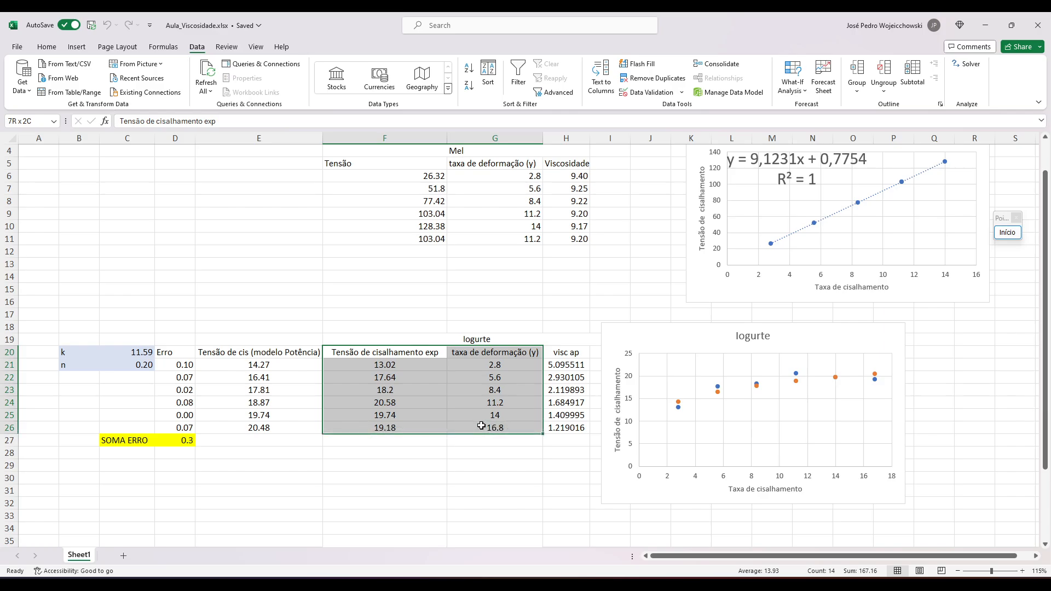
pyautogui.moveTo(283, 354); pyautogui.dragTo(272, 427)
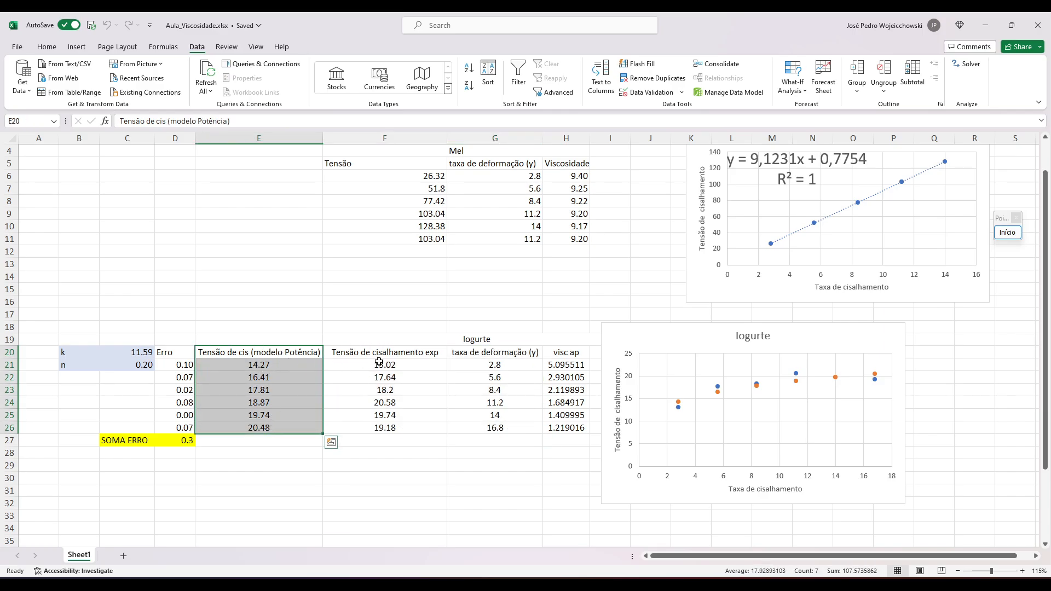
pyautogui.click(183, 367)
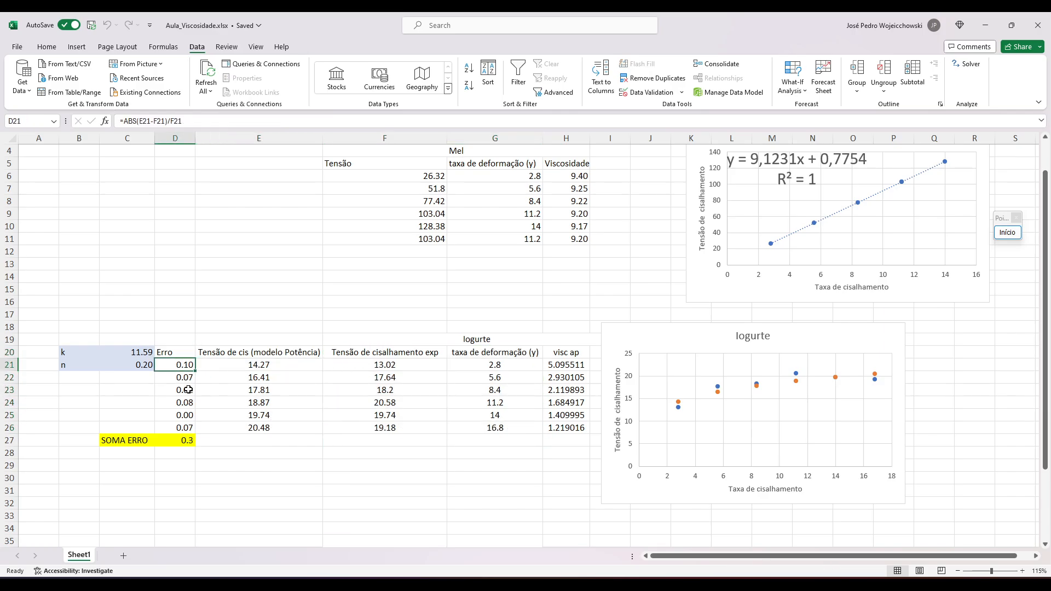
pyautogui.click(188, 443)
pyautogui.hotkey('shift', 'Left')
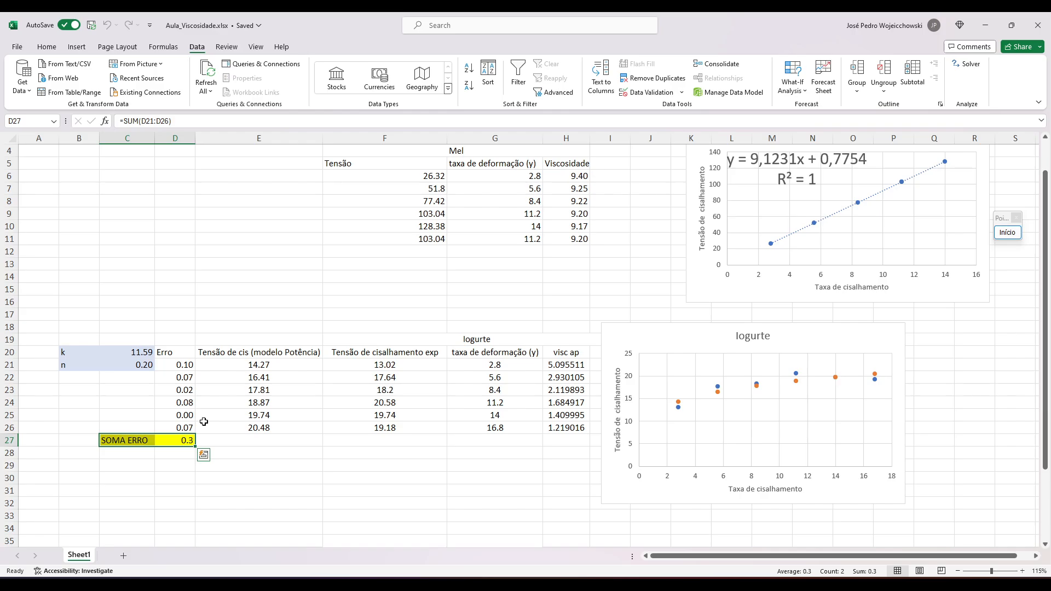
pyautogui.click(187, 443)
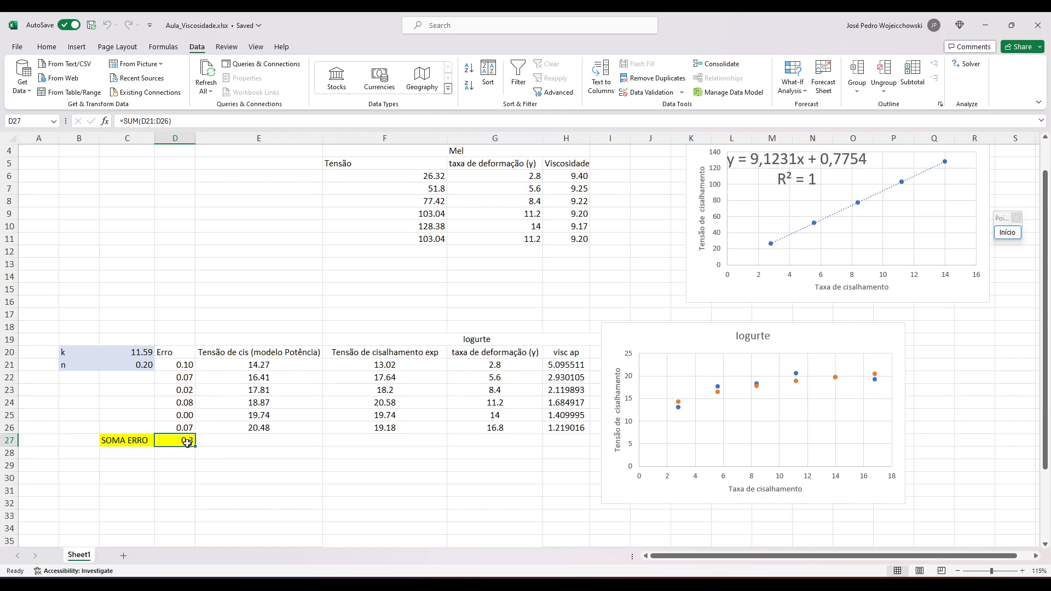